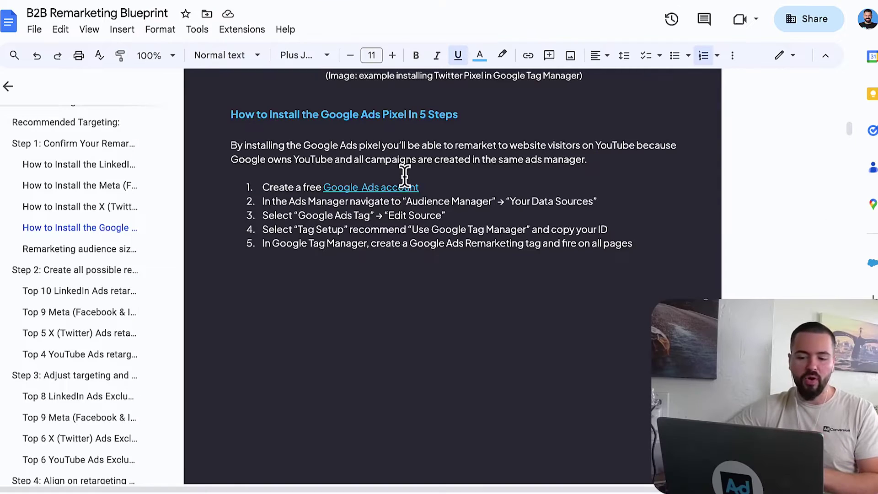
Switch from the blueprint document to the Google Ads account and open Audience manager.
click(380, 188)
click(385, 206)
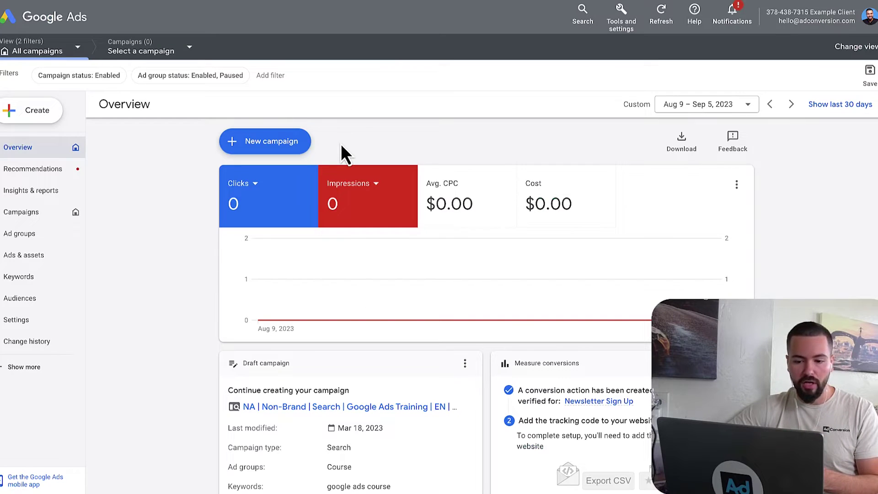
click(622, 33)
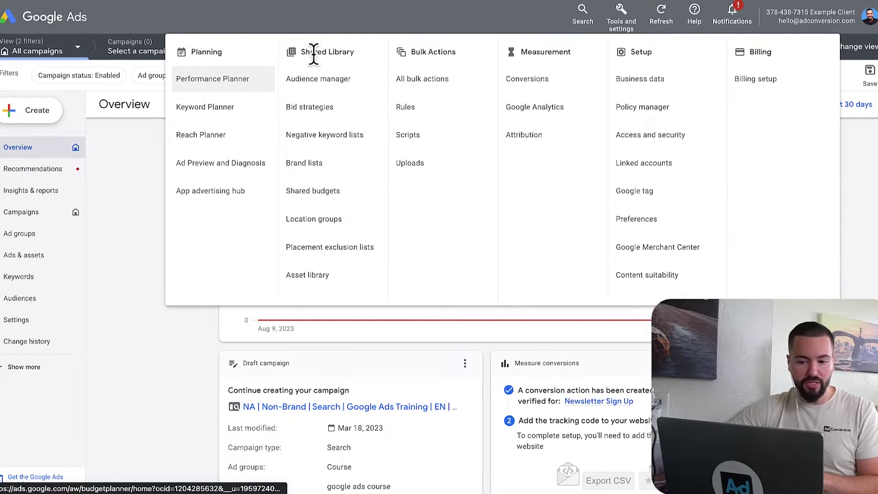
click(338, 80)
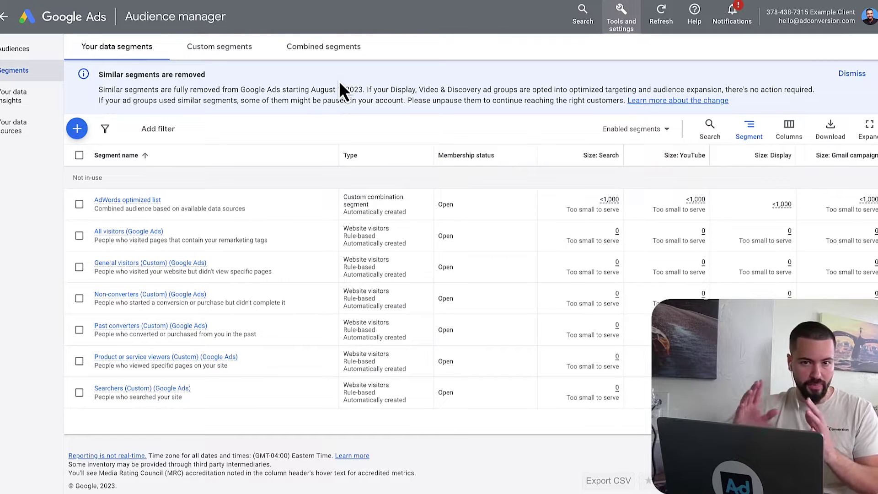
Open Your data sources in Audience manager and check the Google Ads tag's 24-hour hits.
click(620, 18)
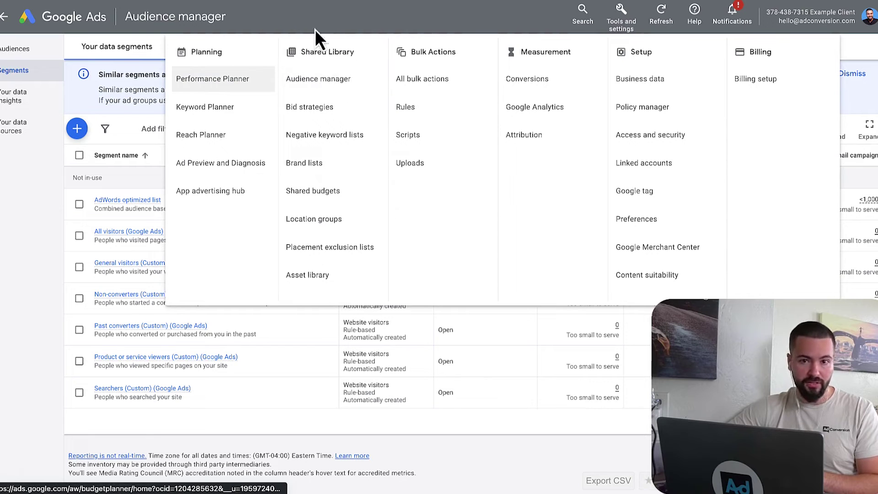
click(329, 16)
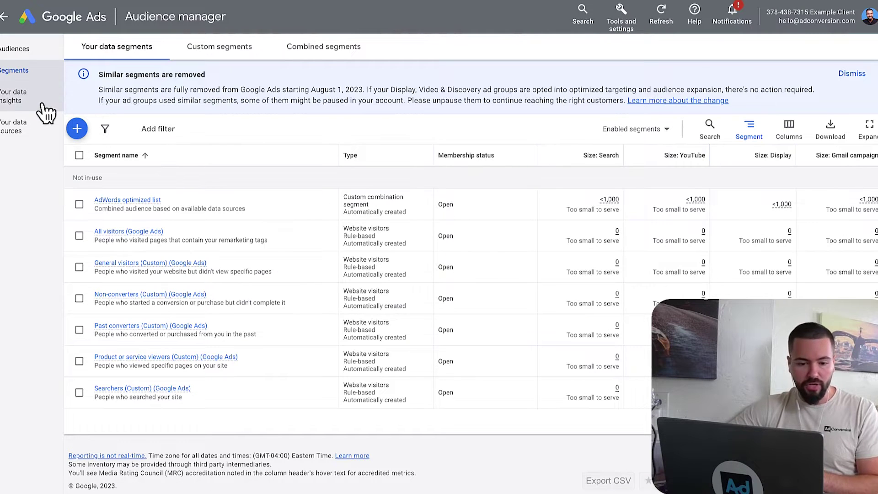
click(27, 127)
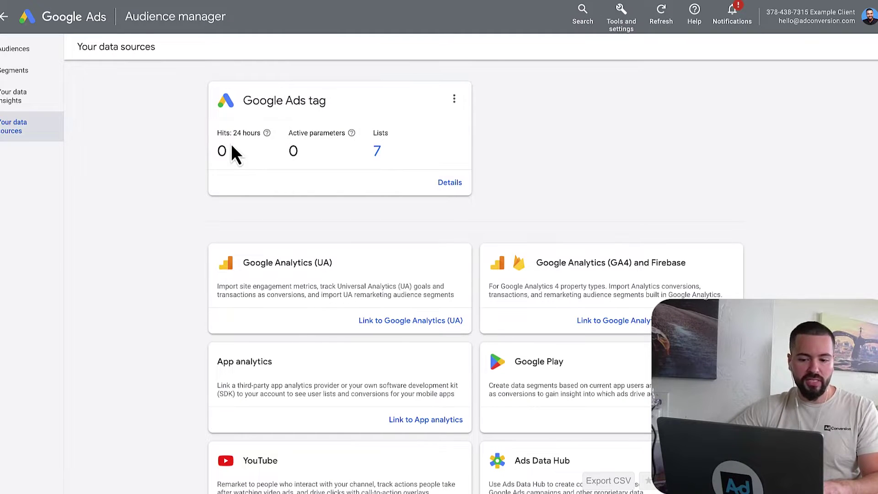
click(190, 145)
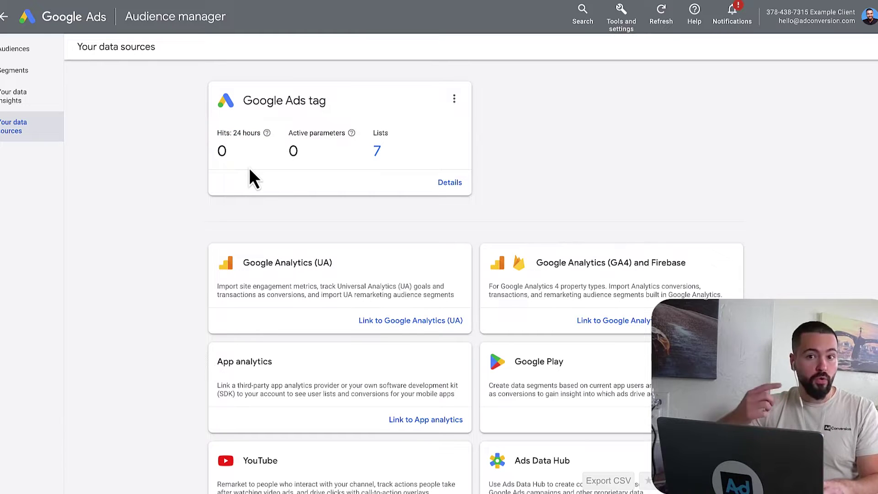
drag(250, 169, 198, 164)
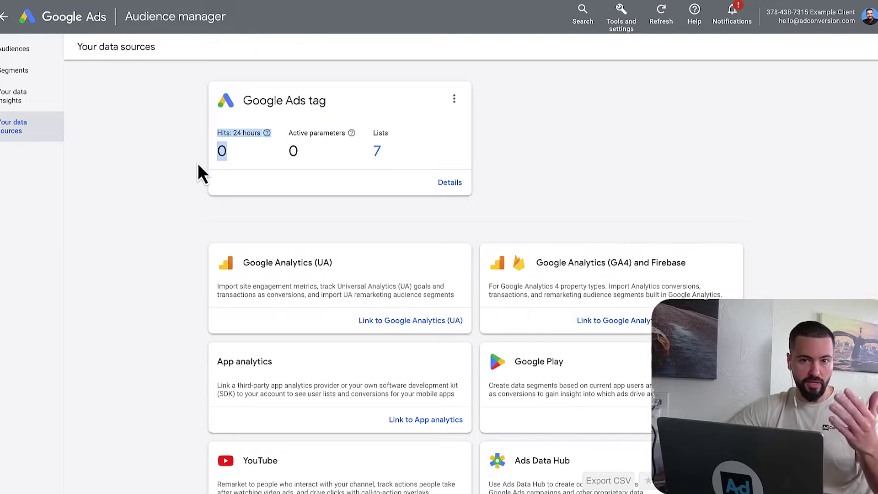
click(172, 122)
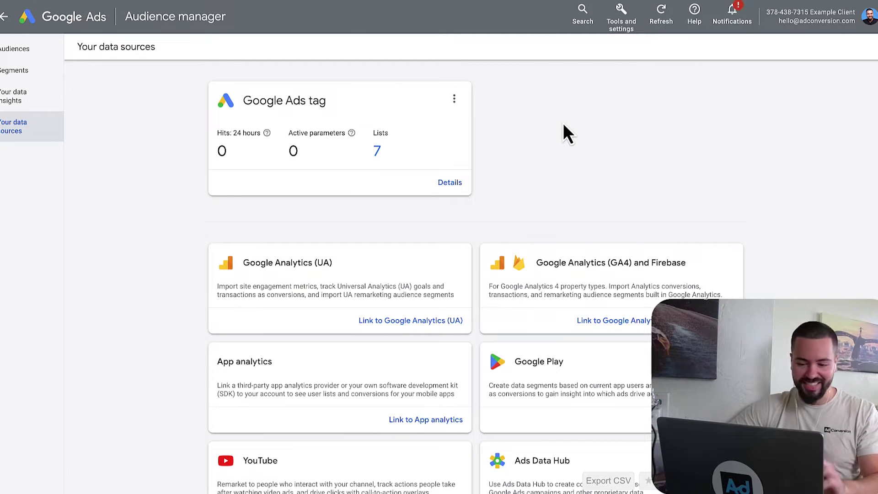
Open the Google Ads tag source for editing and review its remarketing data collection option.
click(454, 98)
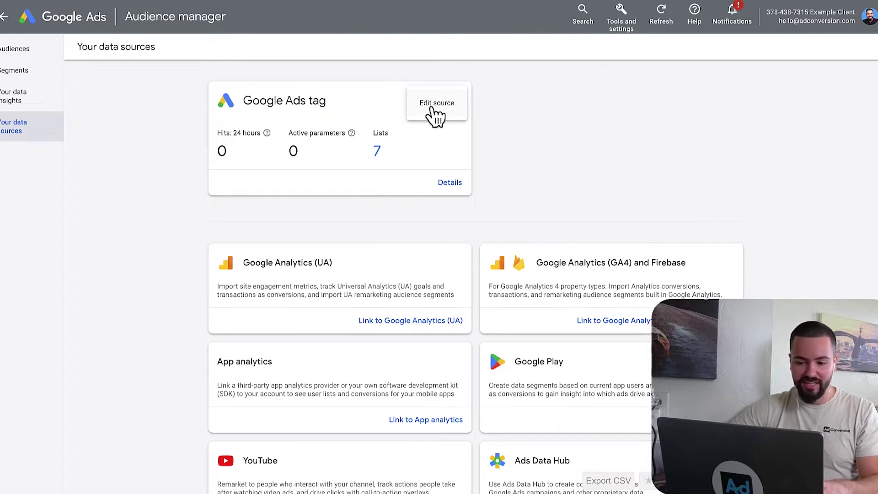
click(433, 109)
scroll(421, 85, down, 1)
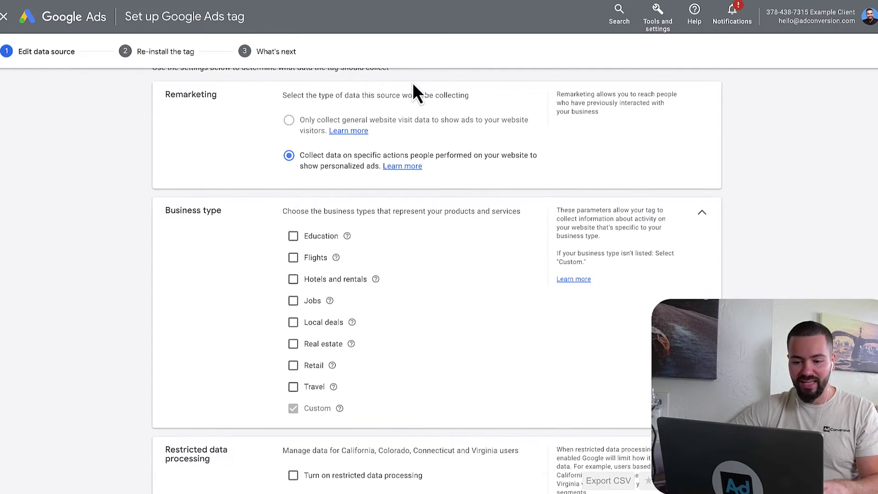
scroll(414, 85, up, 1)
scroll(414, 84, down, 2)
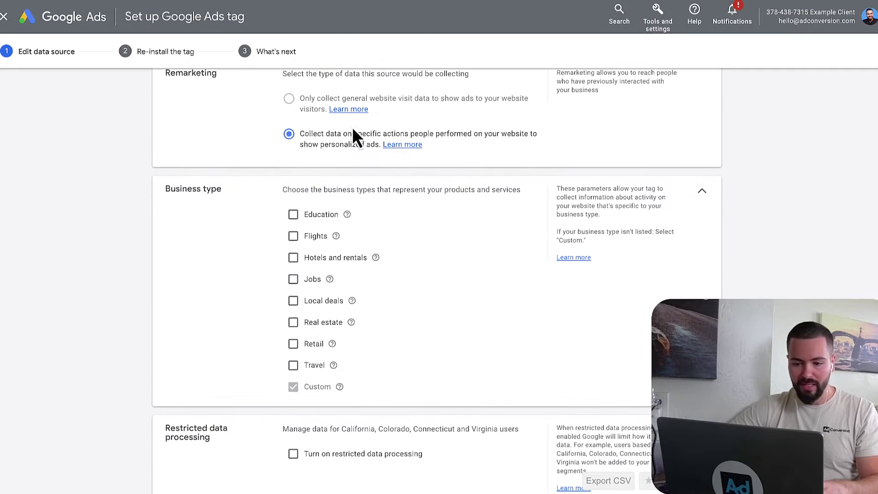
scroll(290, 105, up, 1)
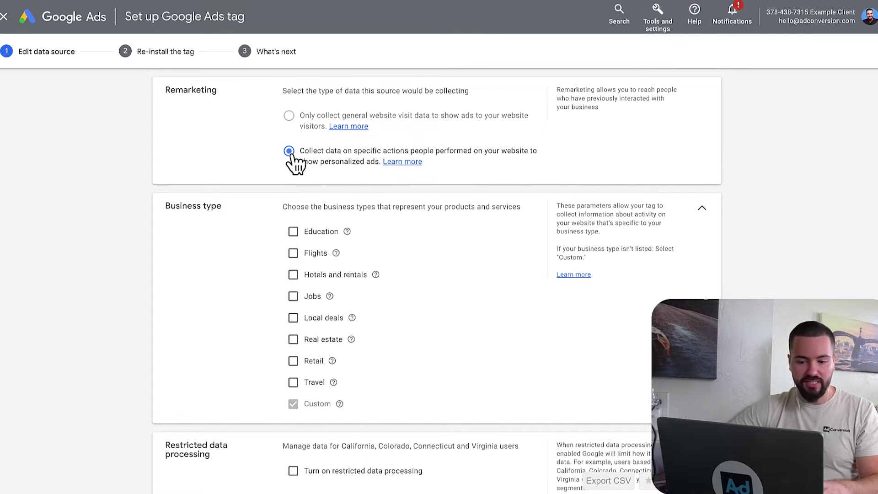
scroll(259, 145, down, 5)
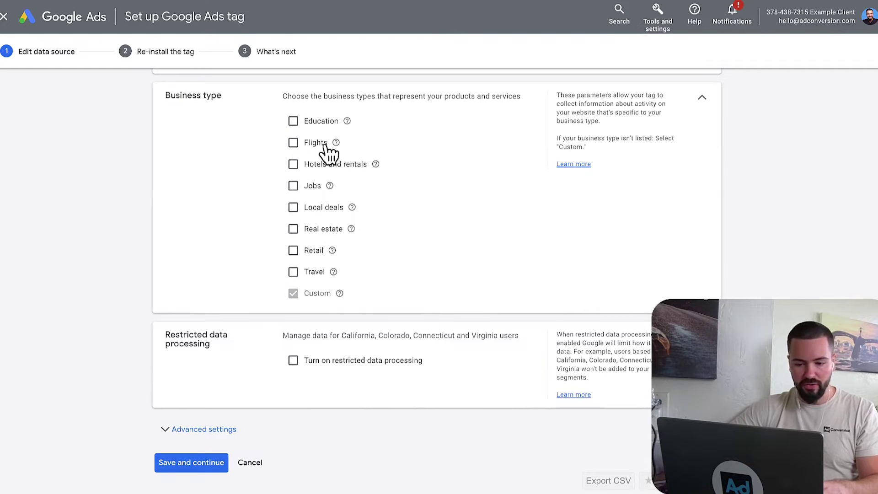
Add Education as a business type, expand the advanced settings and save the data source to continue.
click(293, 121)
scroll(248, 160, down, 1)
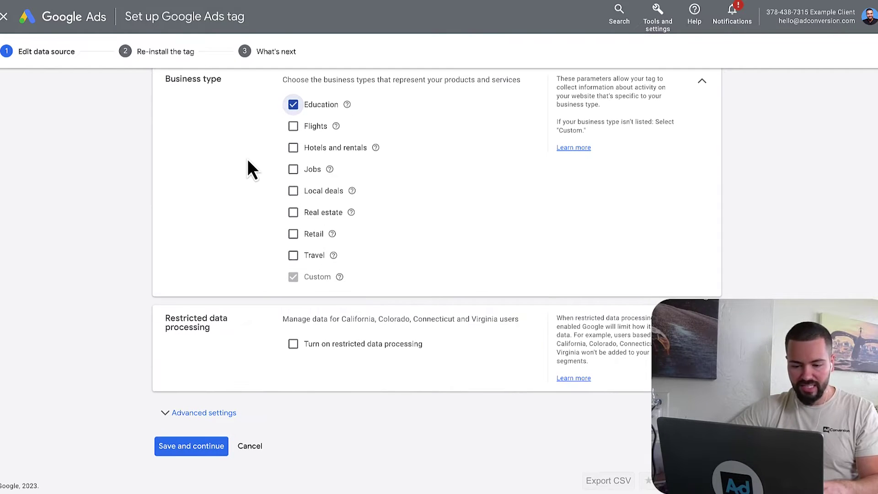
click(215, 413)
scroll(208, 218, down, 1)
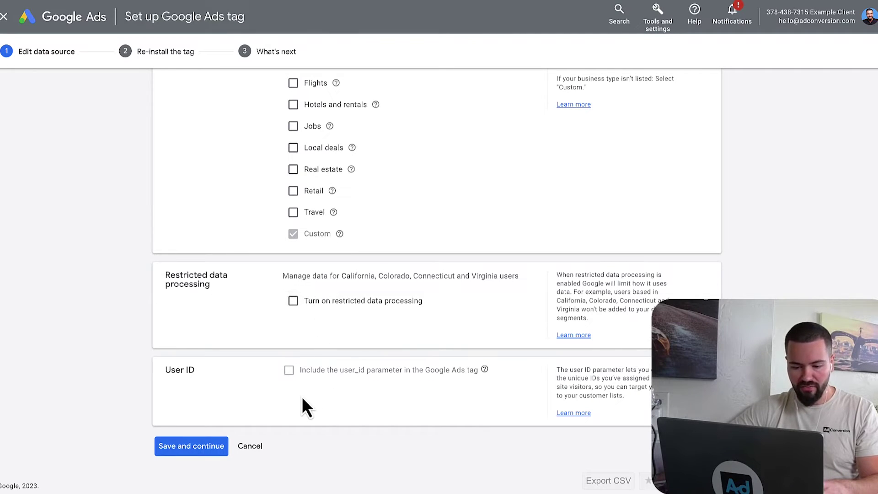
click(204, 446)
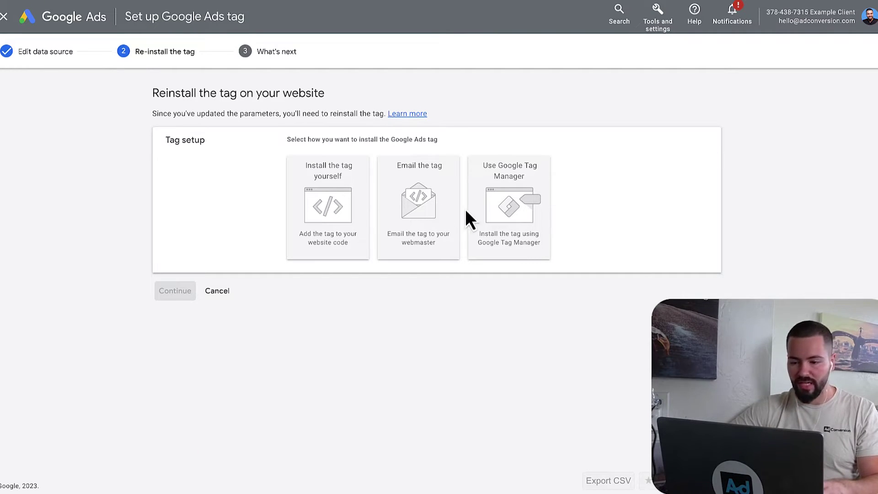
Choose Google Tag Manager as the tag's installation method and copy the conversion ID.
click(509, 203)
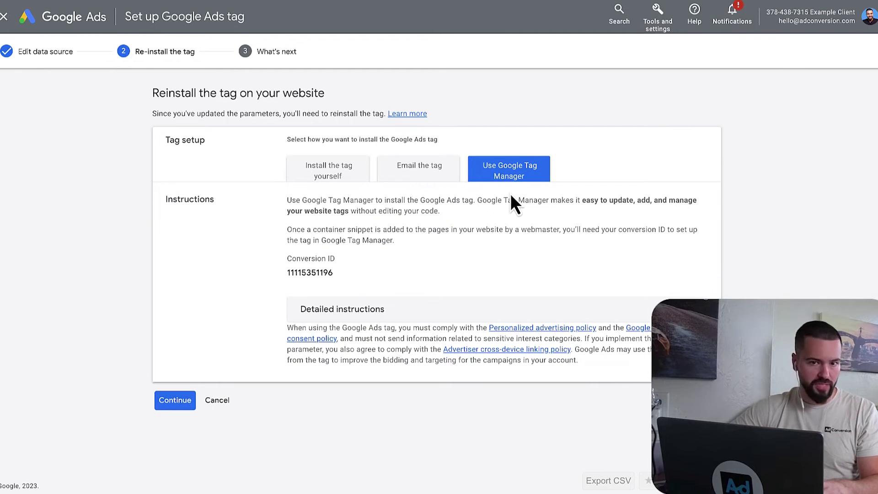
double_click(313, 273)
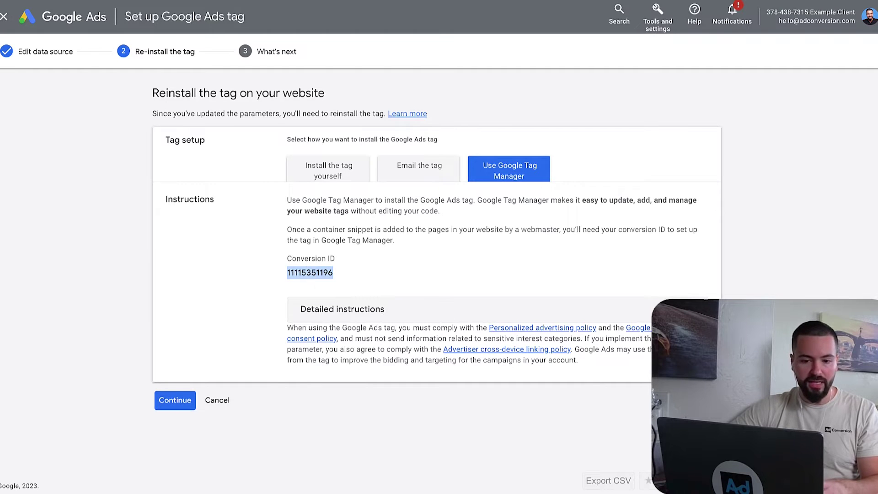
Switch to the Google Tag Manager workspace and create a new tag named "Google Ads Pixel (All Pages)".
click(275, 1)
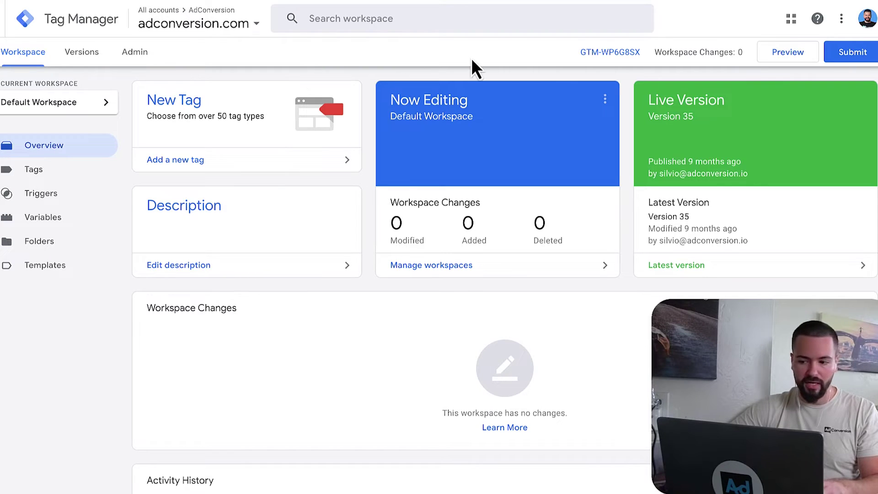
click(178, 160)
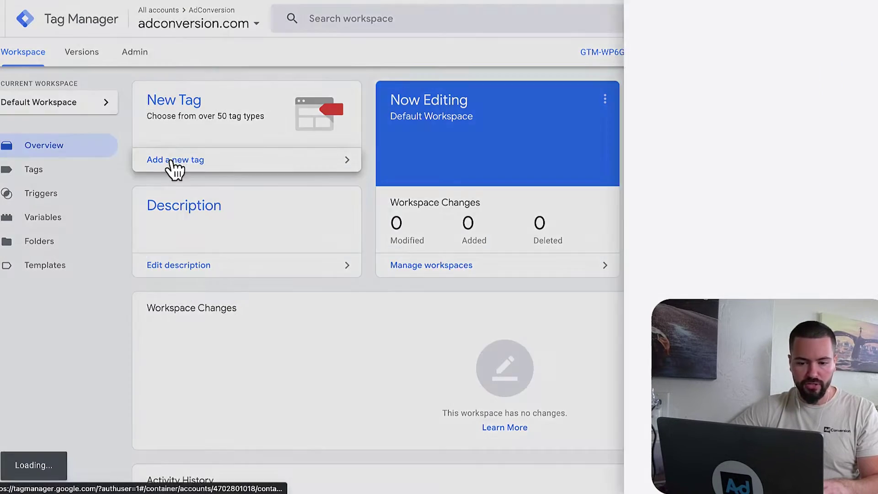
double_click(237, 18)
key(ctrl+a)
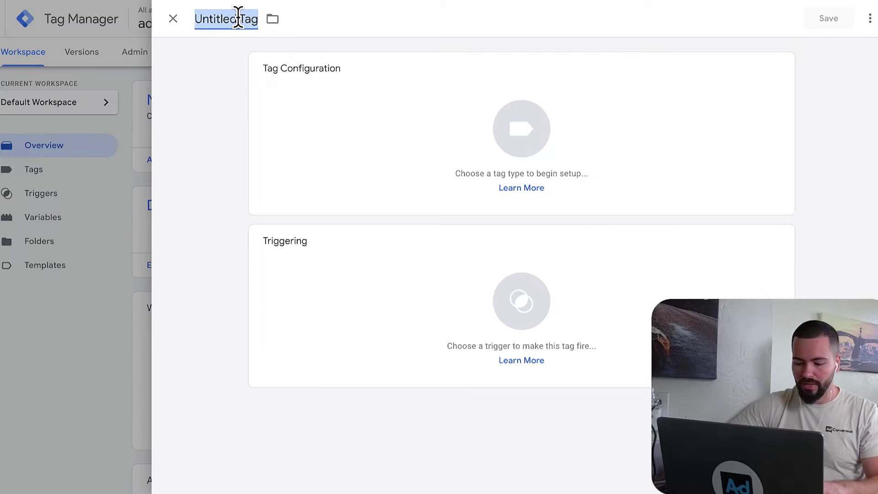
key(BackSpace)
text(Google Ad)
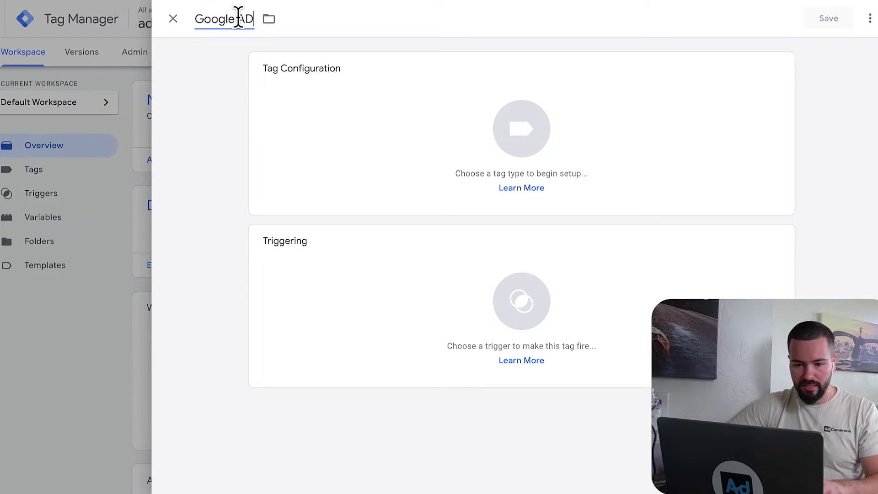
text(s Pixel (A)
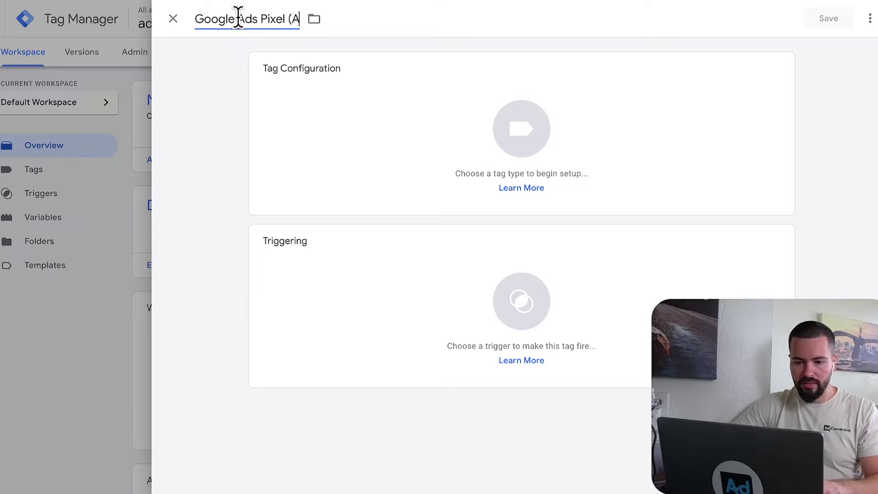
text(ll Pages)
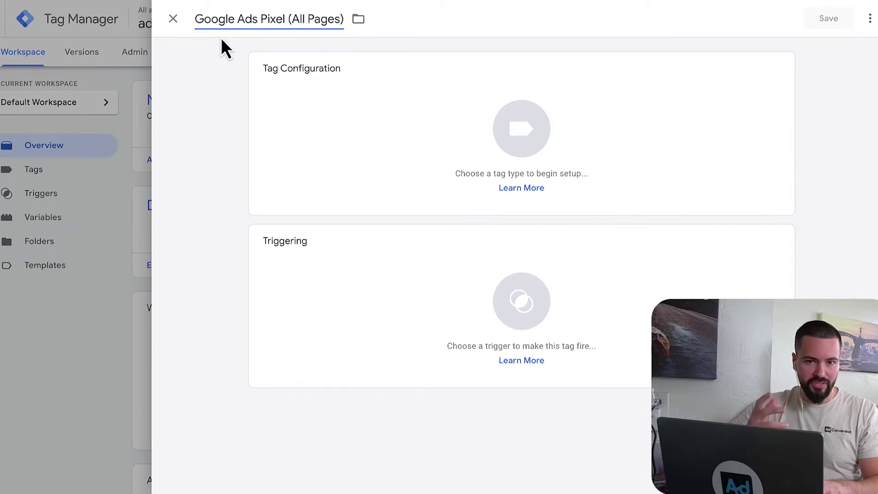
Search the tag types for "google ads" and set the tag's type to Google Ads Remarketing.
click(482, 78)
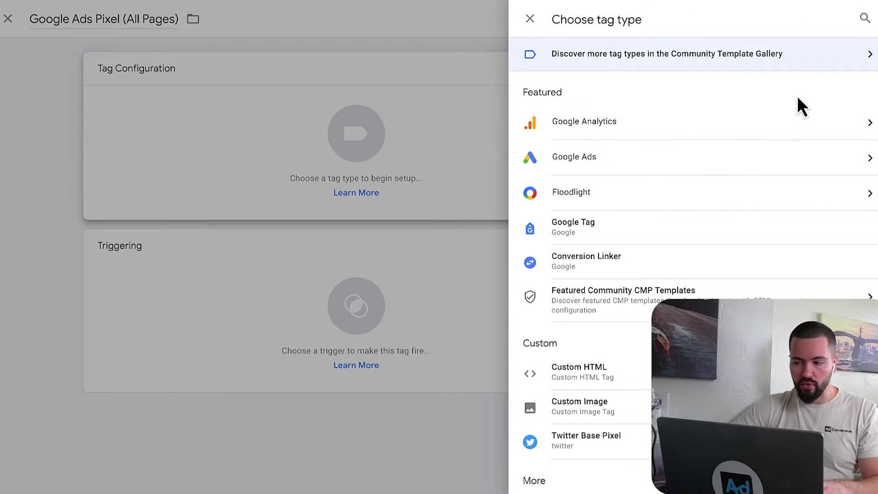
click(864, 19)
text(google ads)
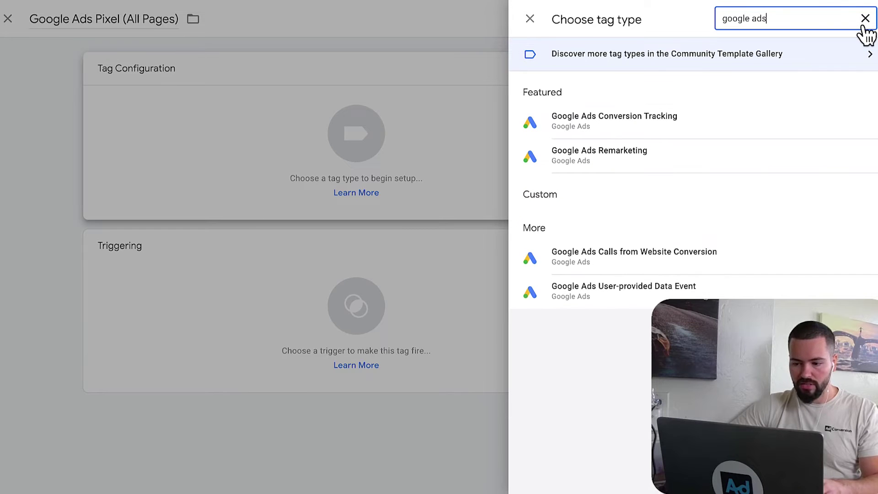
click(628, 163)
Paste the copied Google Ads conversion ID into the remarketing tag's configuration.
scroll(427, 166, down, 1)
click(302, 179)
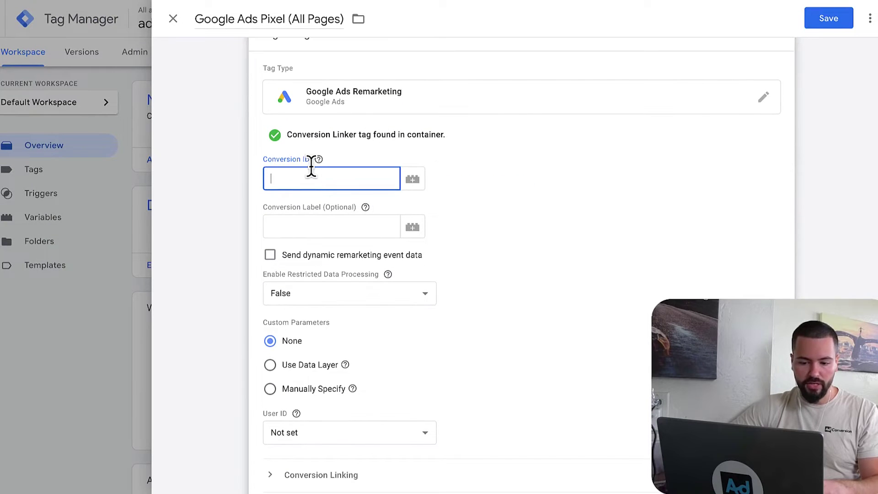
key(ctrl+v)
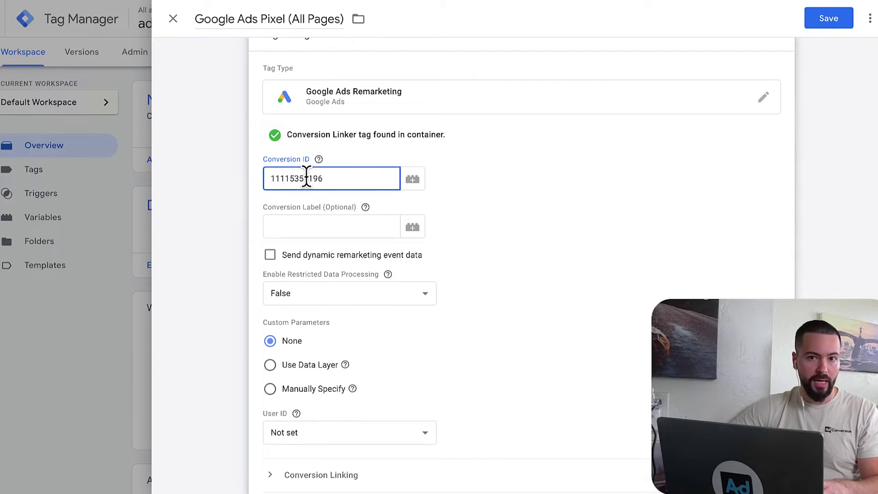
Review the remarketing tag's remaining options and Advanced Settings, then leave the tag configuration editor.
scroll(256, 155, down, 3)
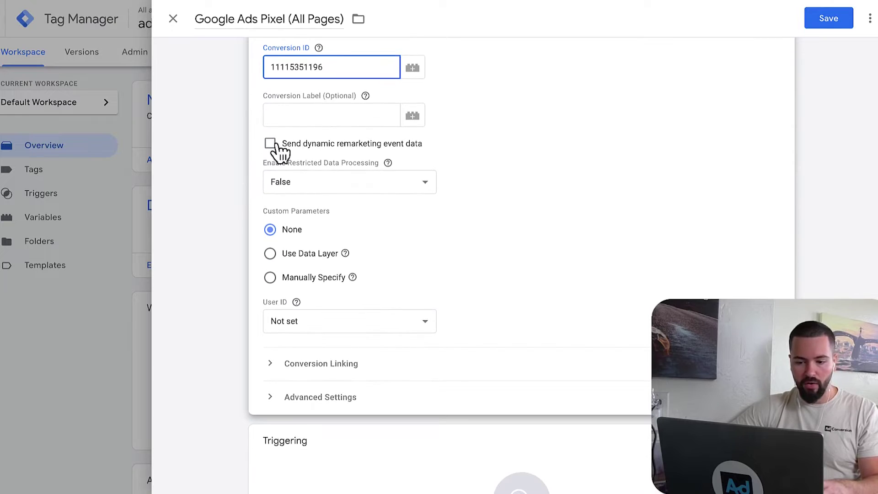
scroll(320, 160, up, 2)
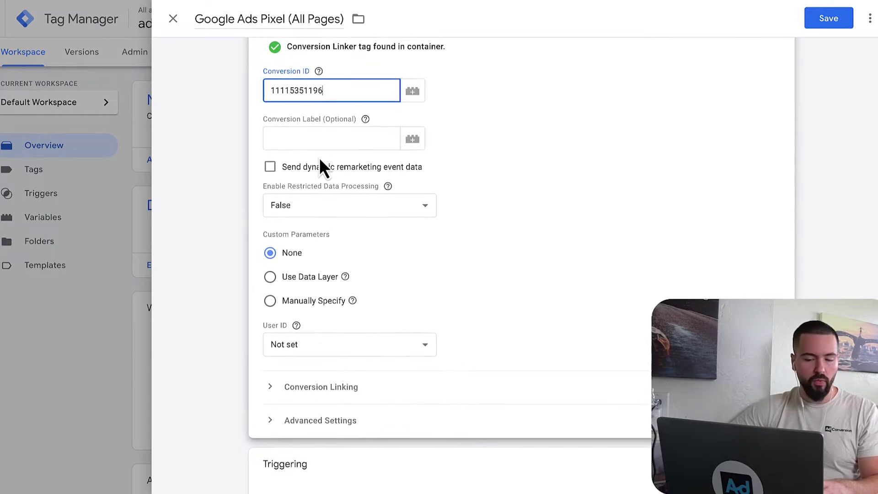
scroll(319, 158, down, 2)
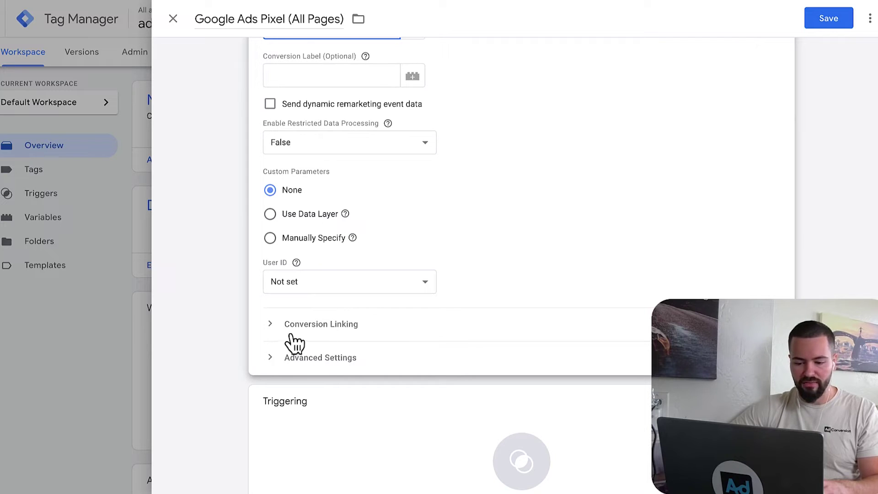
click(269, 359)
scroll(325, 298, down, 2)
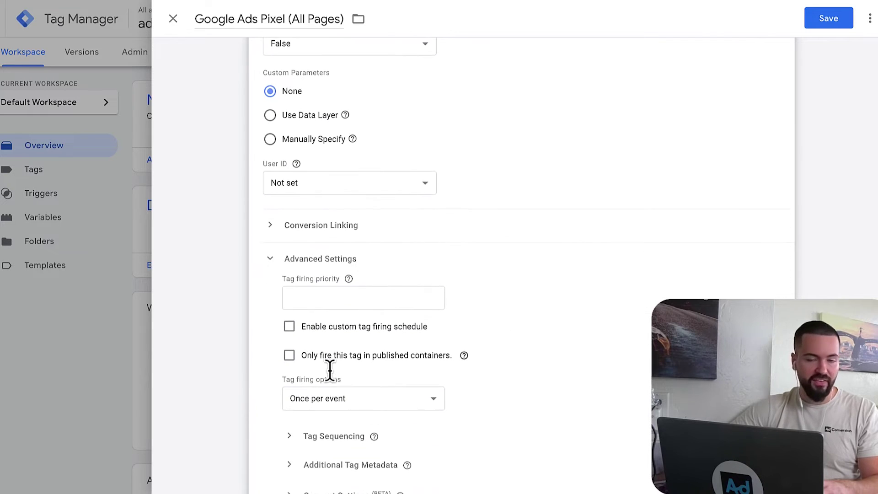
scroll(323, 166, up, 2)
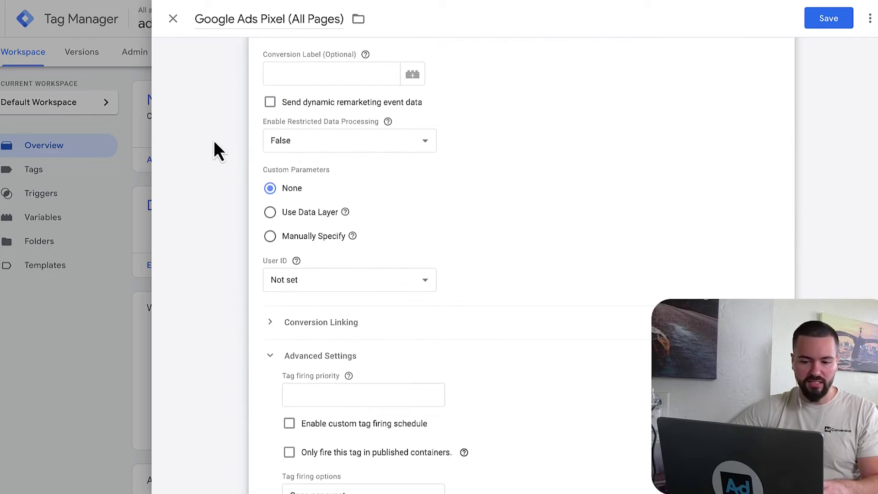
click(215, 142)
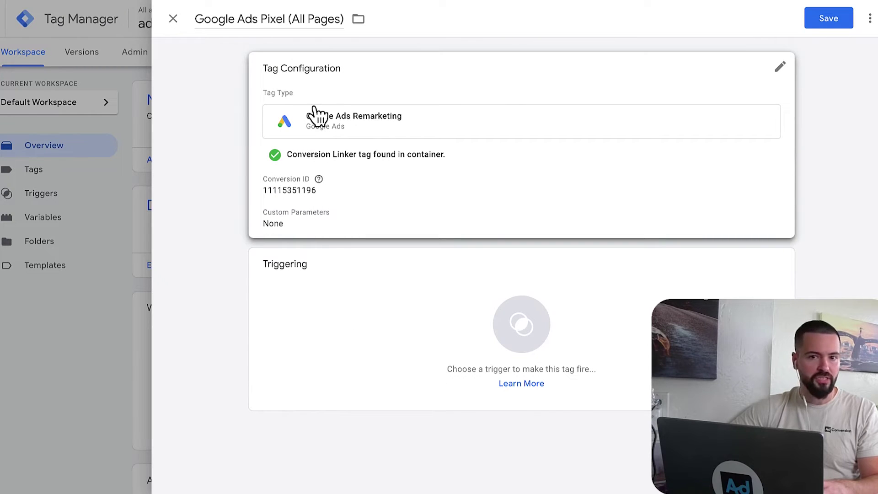
Assign the All Pages page view trigger to the Google Ads Pixel (All Pages) tag and save the tag.
click(356, 322)
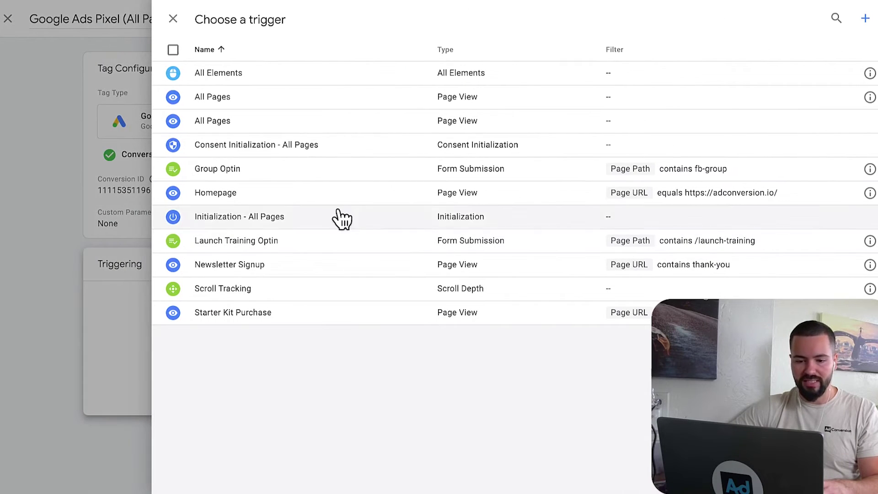
click(264, 107)
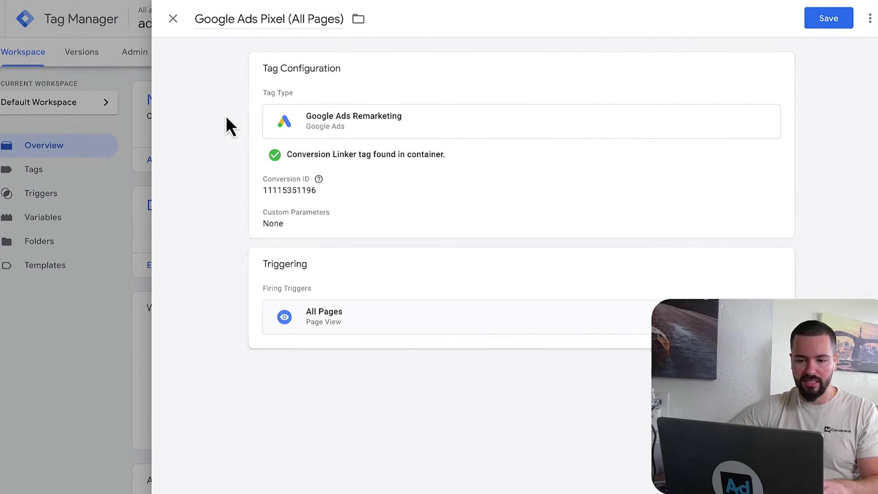
click(831, 18)
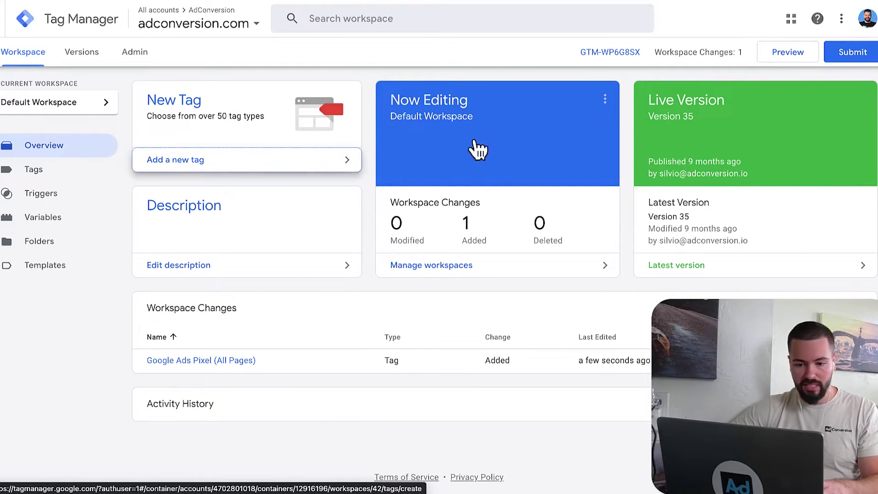
click(794, 51)
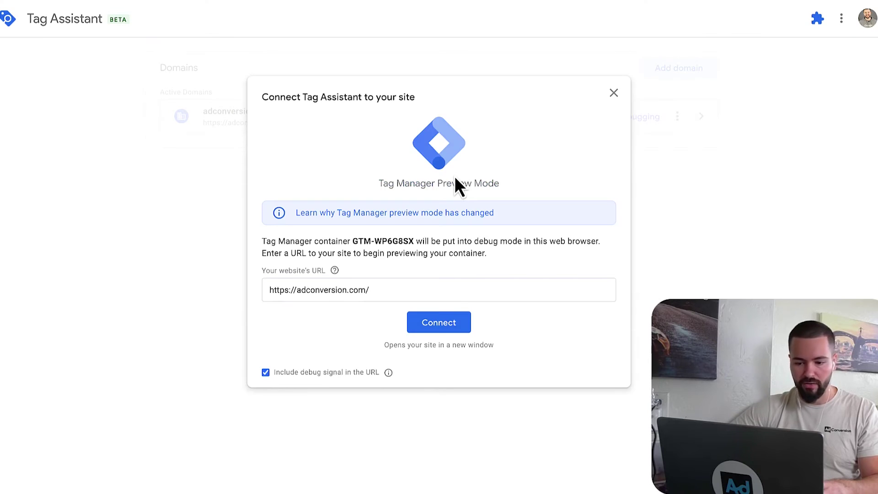
click(445, 319)
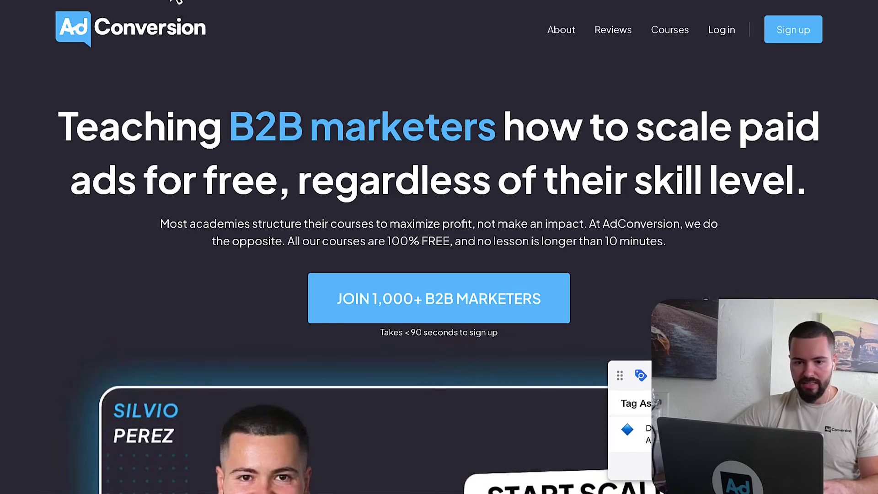
click(174, 0)
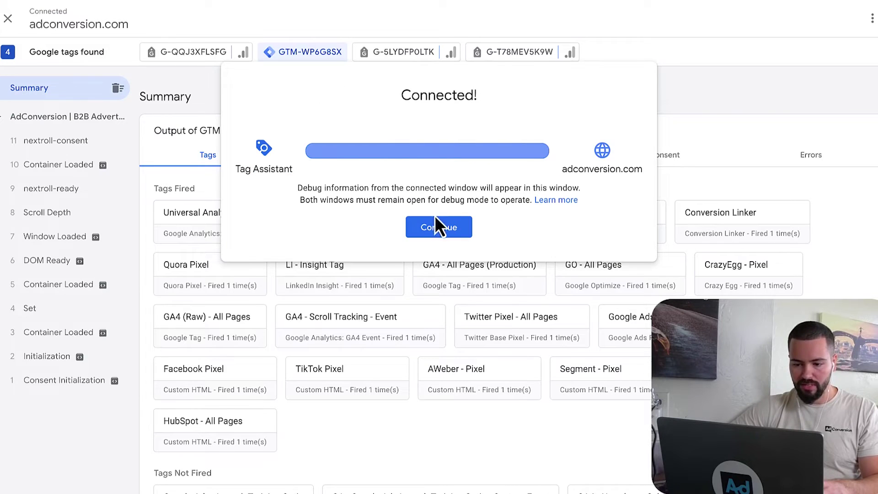
click(436, 219)
Search the Tag Assistant summary for "Google Ads" and check the tags fired on the AdConversion page.
key(ctrl+f)
text(Google Ad)
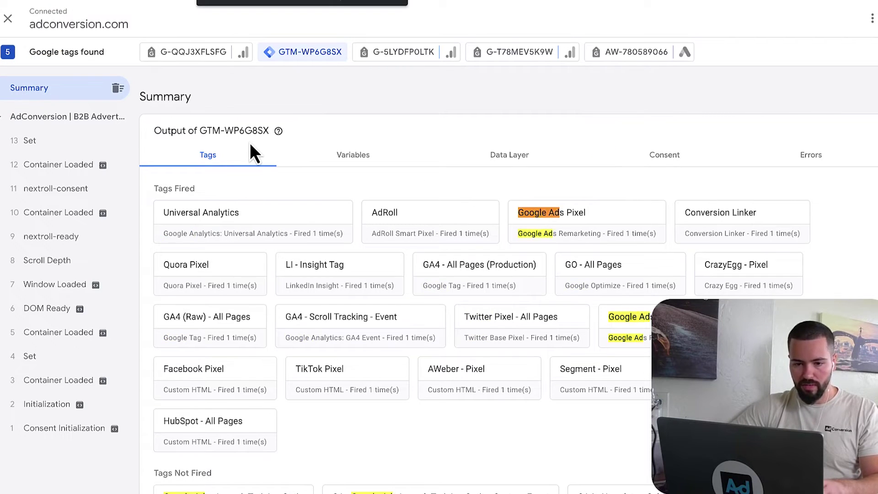
text(s)
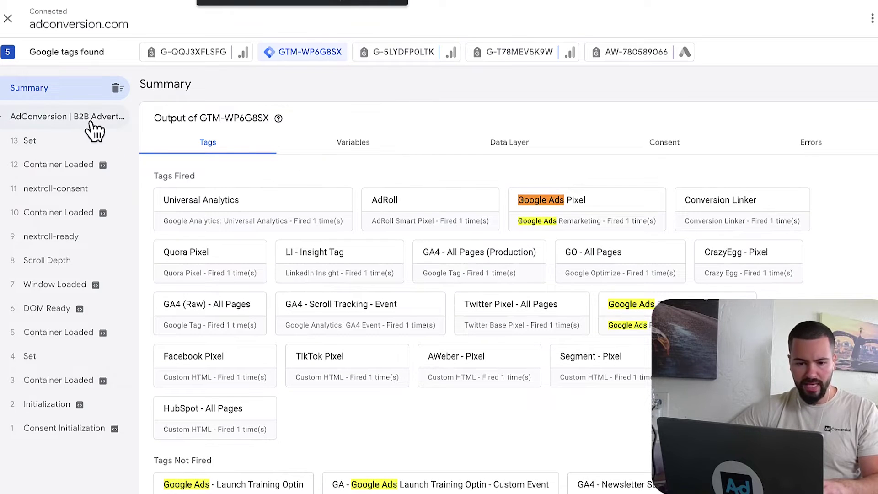
click(89, 119)
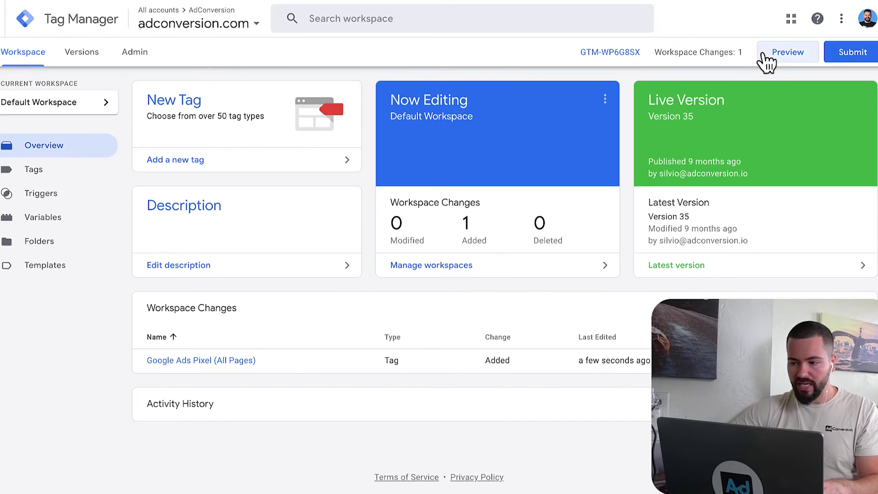
Start submitting the workspace changes in Tag Manager and name the version "Installed GA Pixel".
click(862, 53)
click(365, 154)
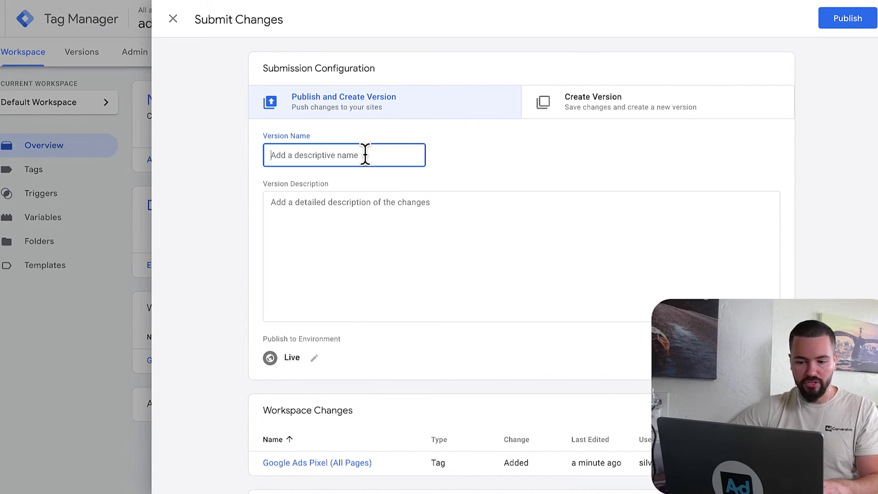
text(Instal)
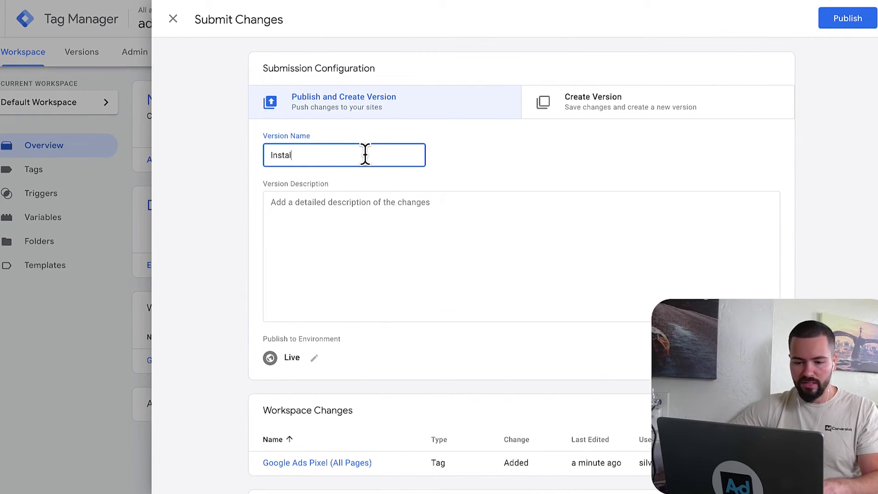
text(led GA Pixel)
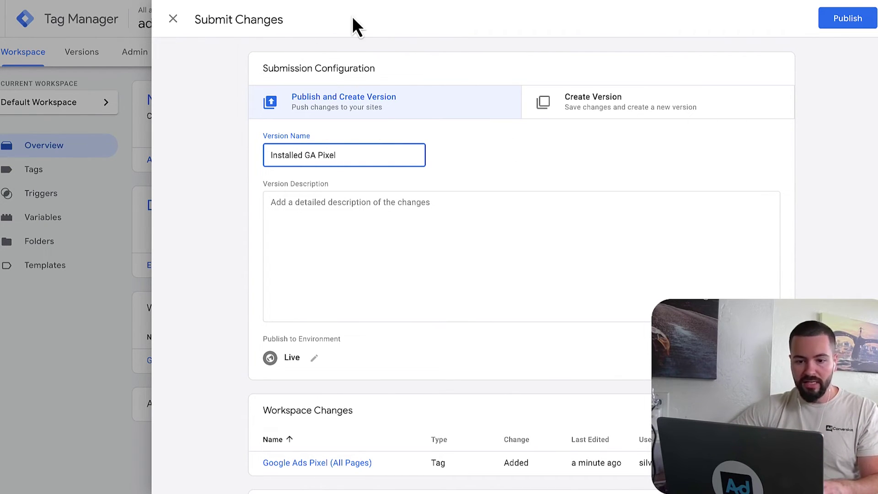
Switch to the Tag Assistant page and load the AdConversion website homepage from there.
click(224, 0)
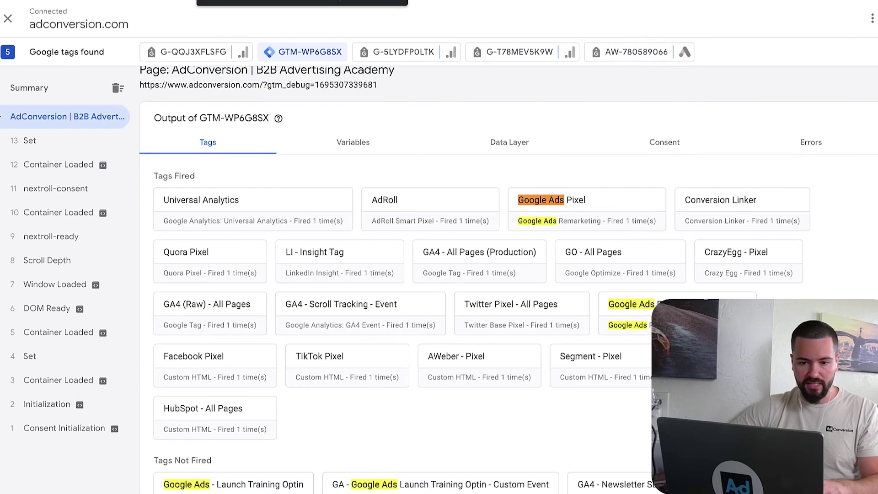
key(super+l)
text(adco)
key(Down)
key(Down)
key(Down)
key(Return)
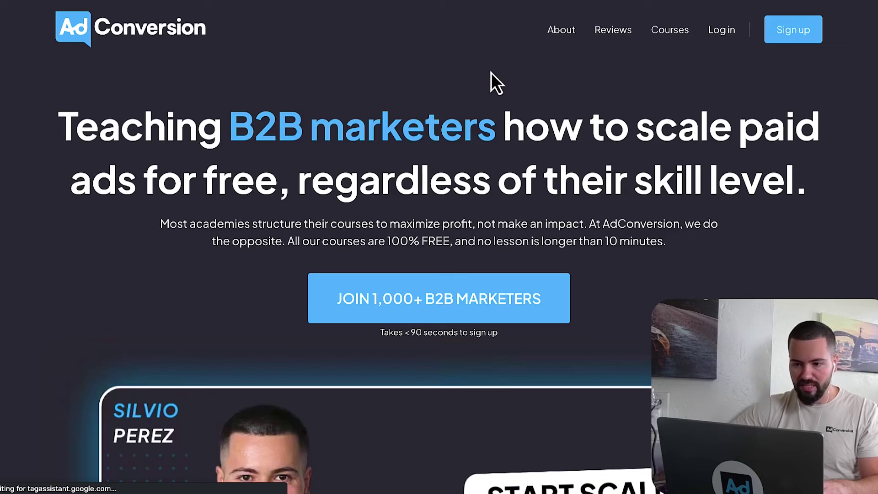
Enable Tag Assistant Legacy on the AdConversion homepage and start a tag recording.
click(421, 0)
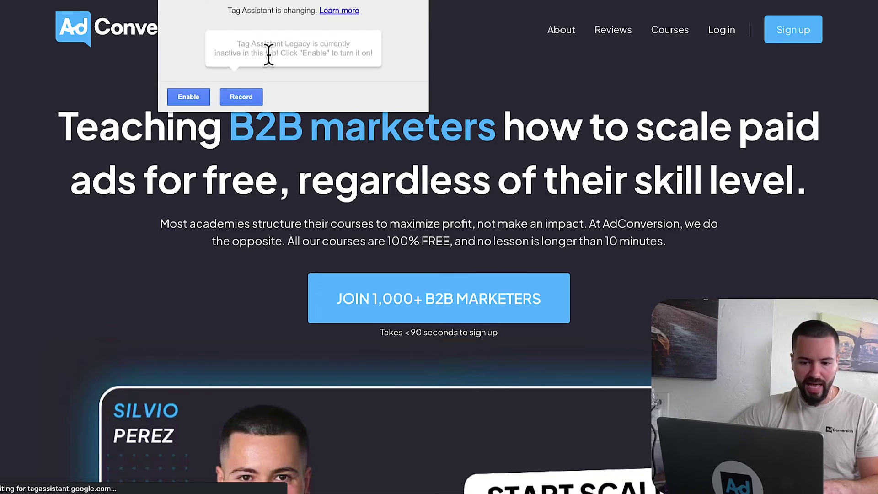
click(192, 101)
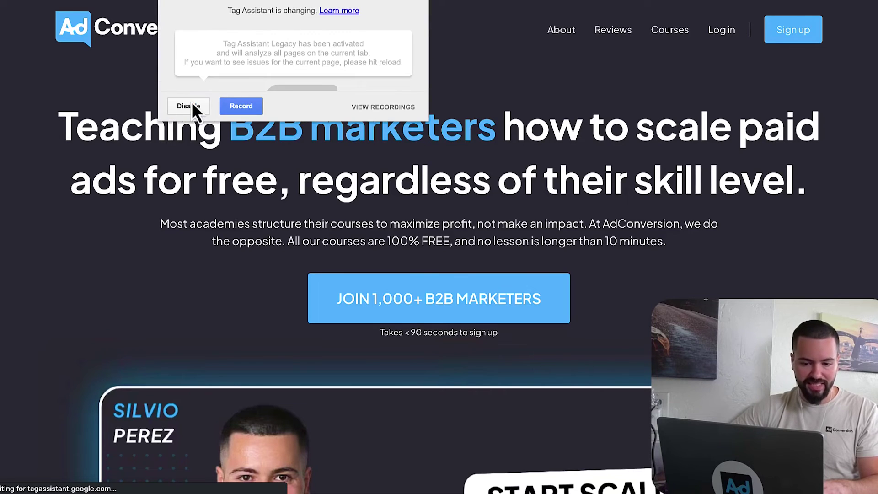
click(243, 106)
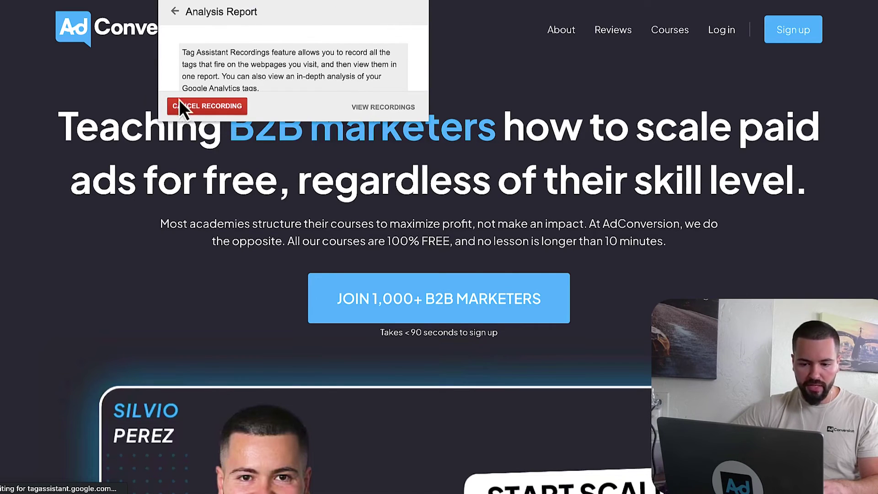
click(124, 78)
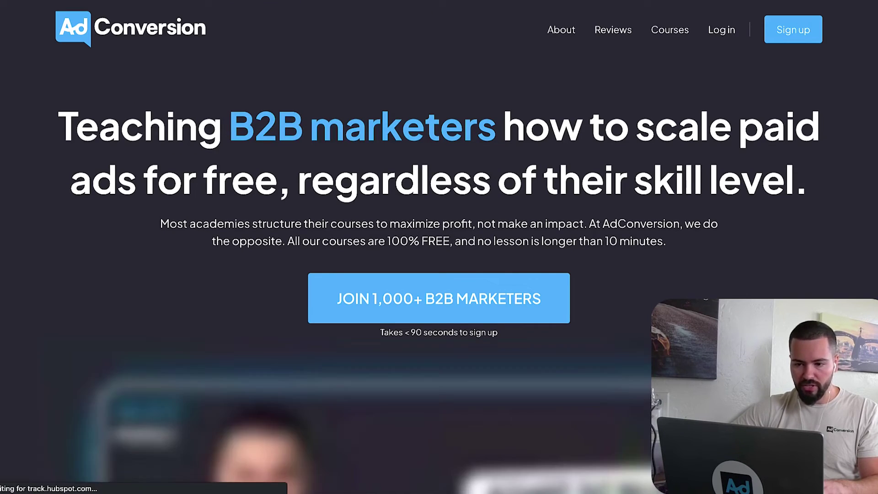
Examine the Tag Assistant Legacy analysis results and the Google Ads Remarketing Tag's details, then close the report.
click(417, 1)
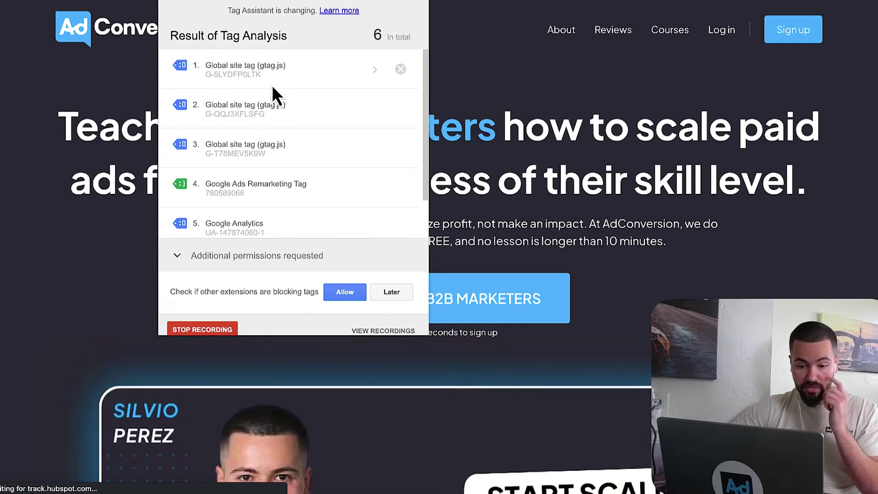
scroll(263, 105, down, 2)
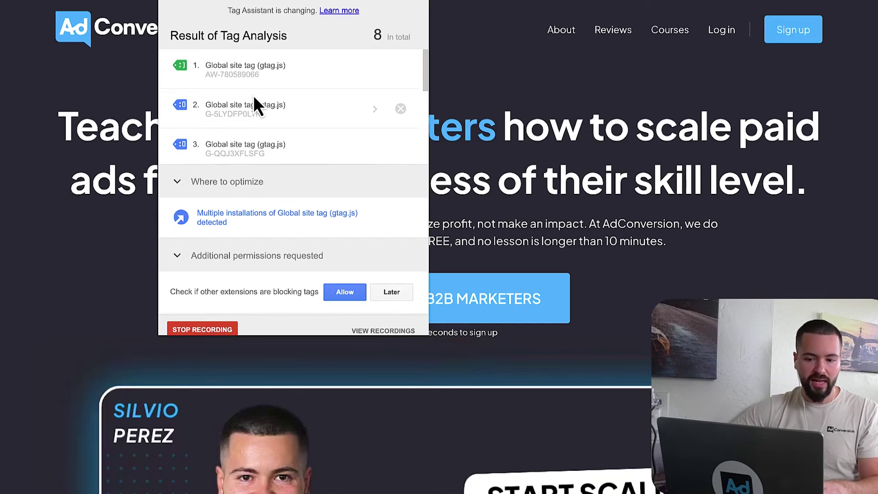
scroll(253, 95, down, 3)
scroll(254, 85, up, 3)
scroll(237, 90, down, 4)
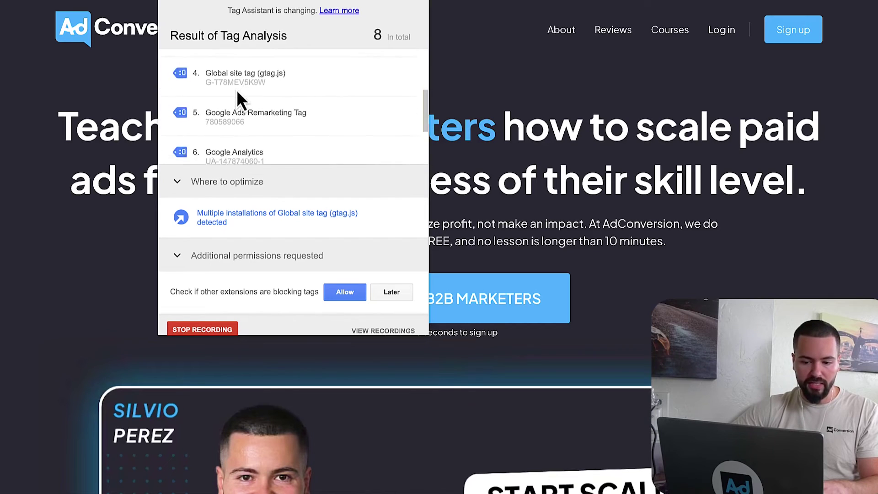
click(226, 77)
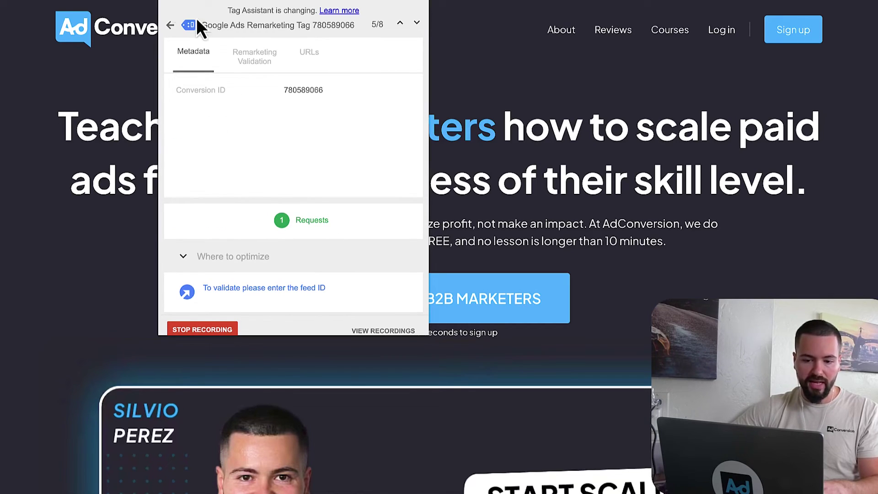
click(173, 27)
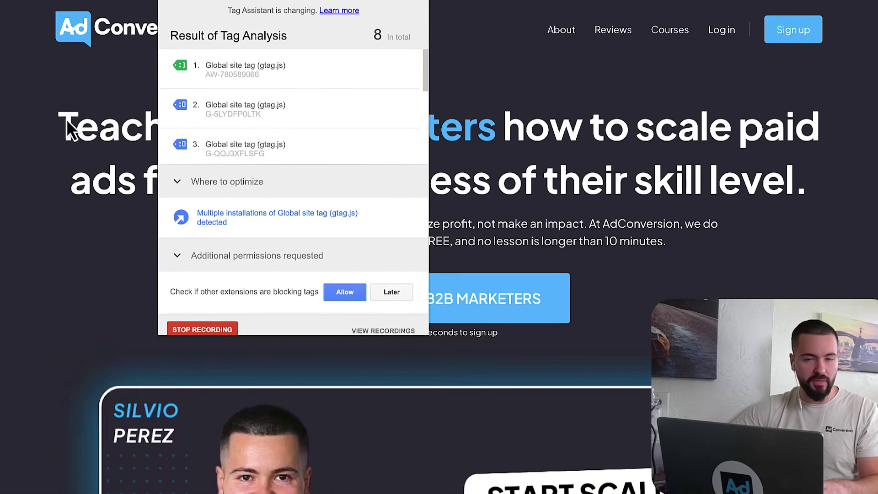
click(51, 105)
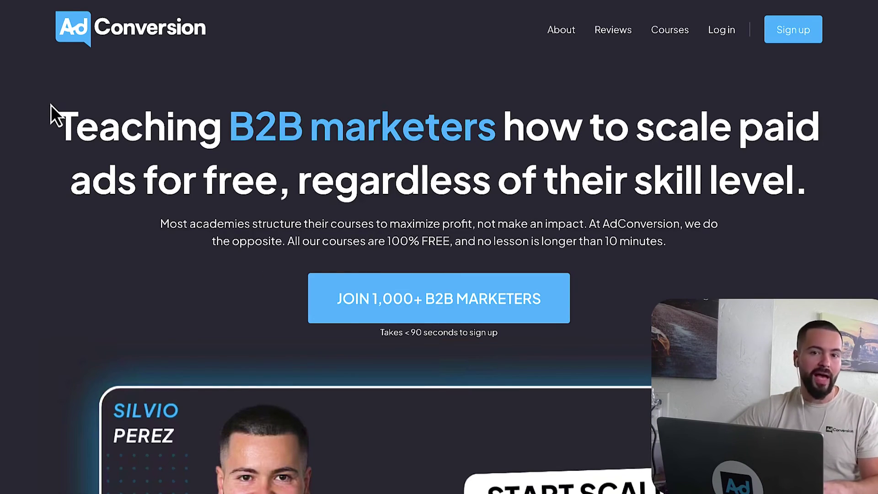